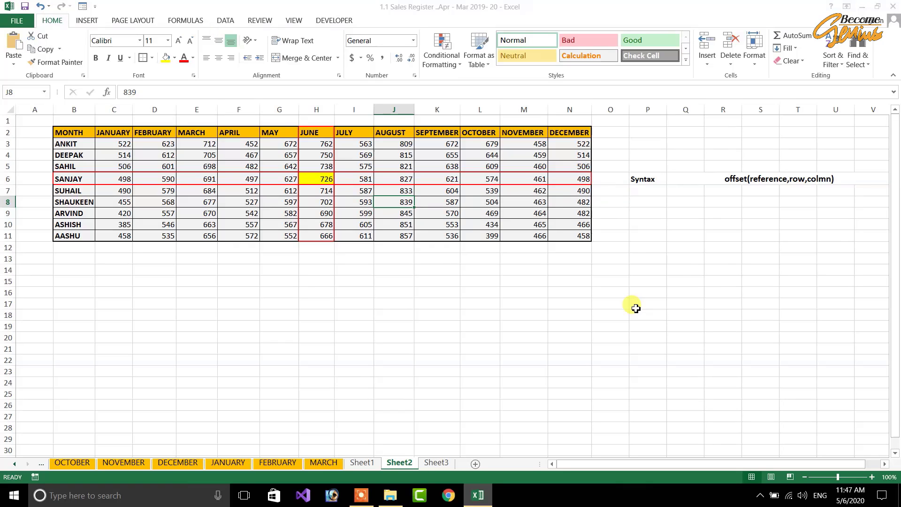
# - Examine the OFFSET syntax note in Q6, the sales figures from H5 to L10, and the salesperson names in column B
pyautogui.click(738, 183)
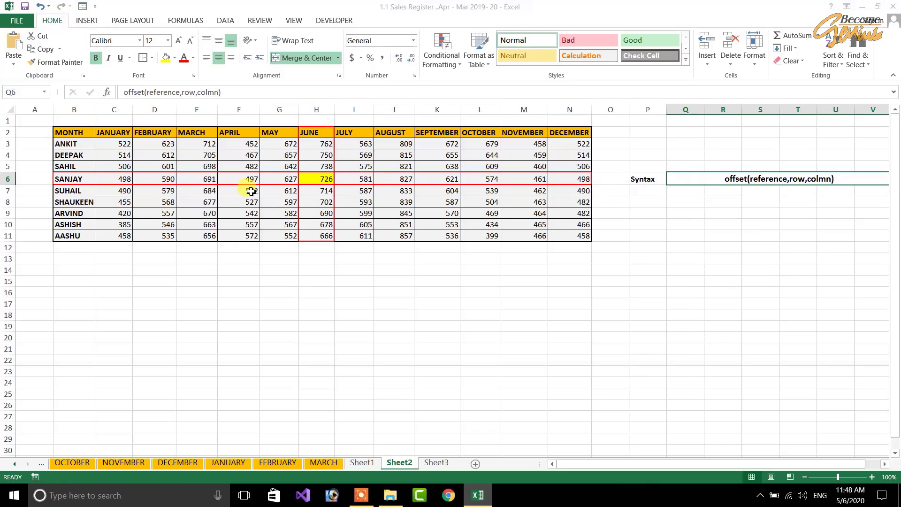
pyautogui.click(321, 168)
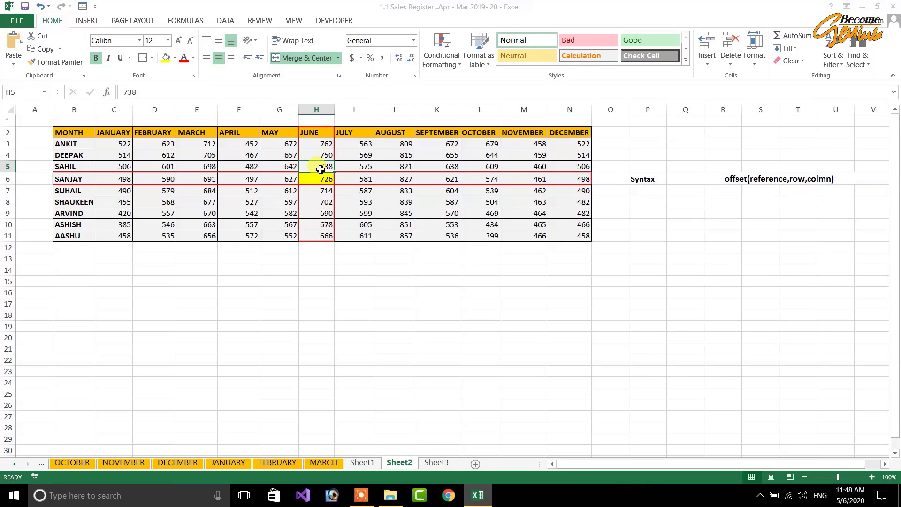
pyautogui.moveTo(321, 168); pyautogui.dragTo(474, 223)
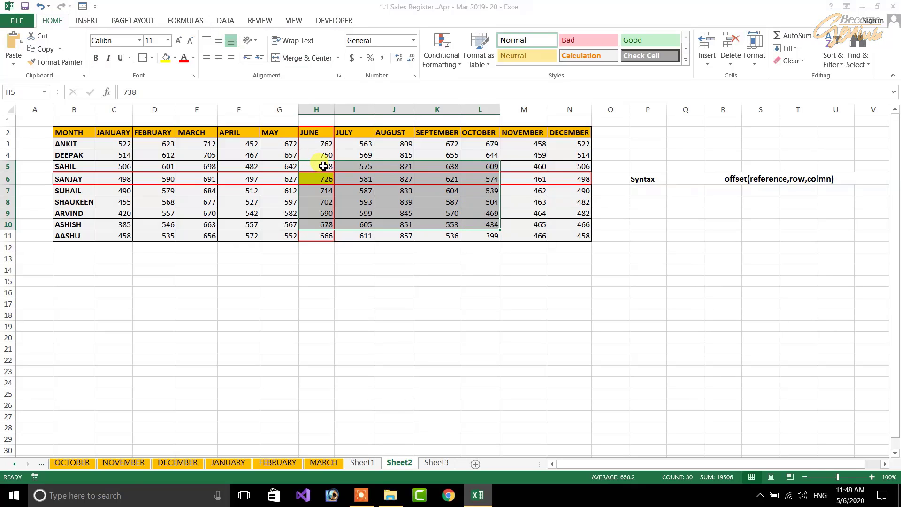
pyautogui.click(682, 202)
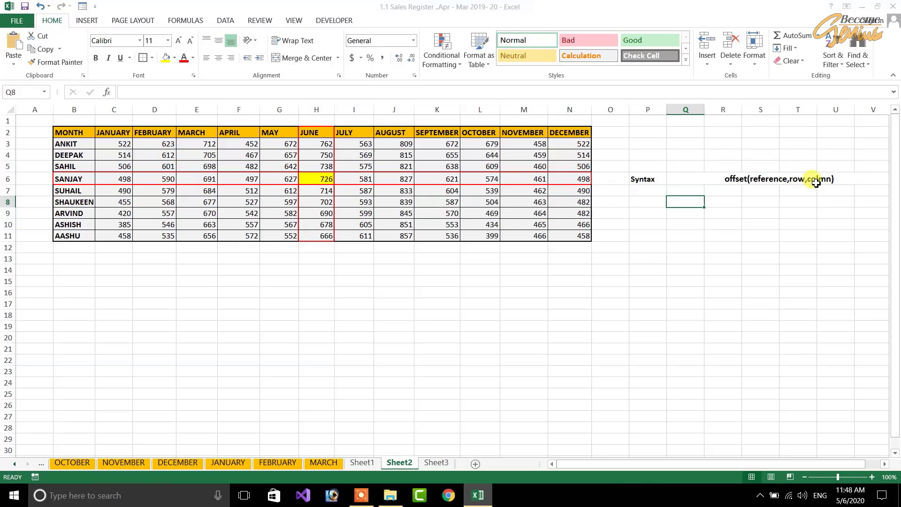
pyautogui.click(795, 179)
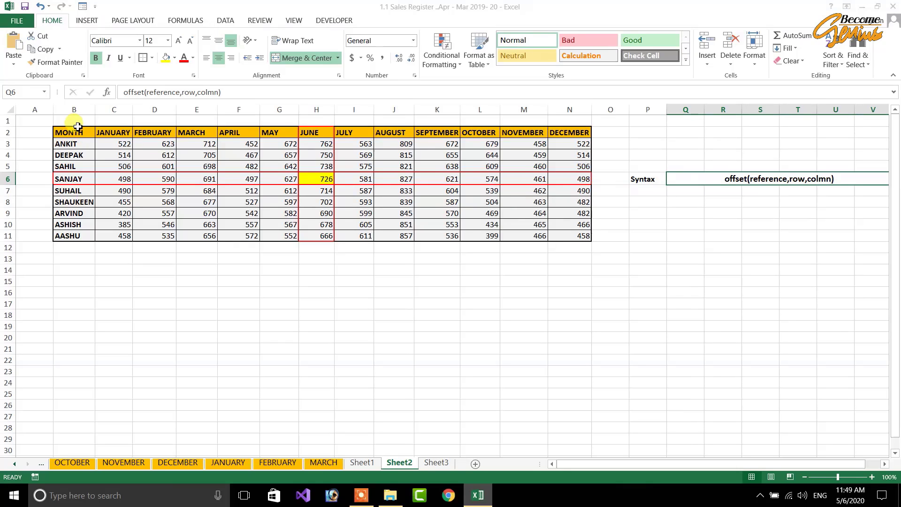
pyautogui.click(73, 111)
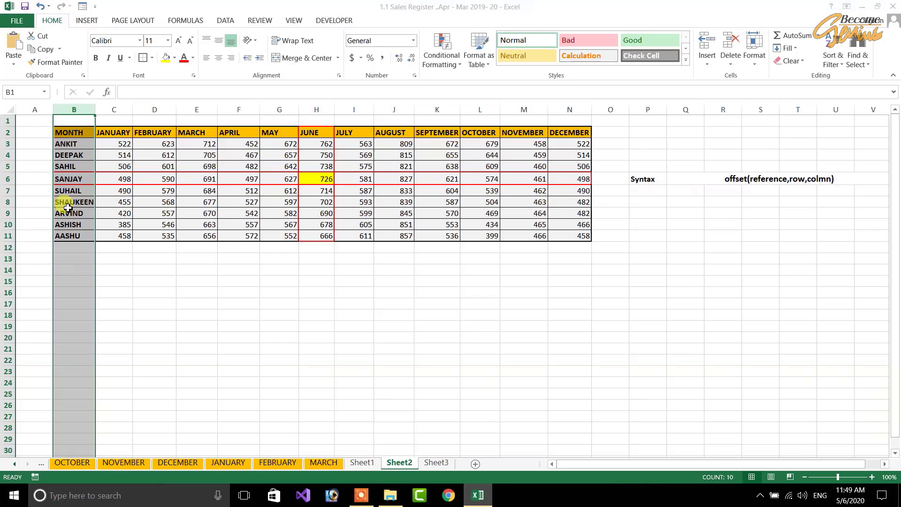
pyautogui.click(68, 192)
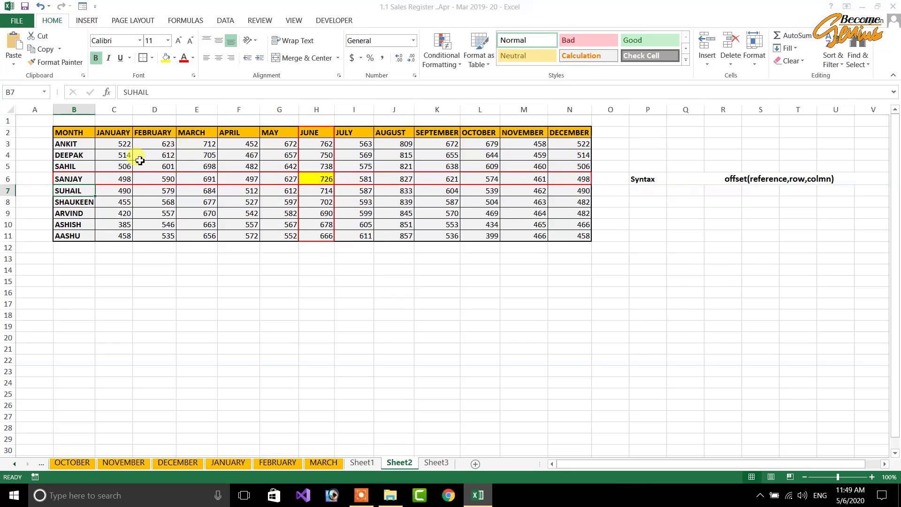
pyautogui.click(87, 180)
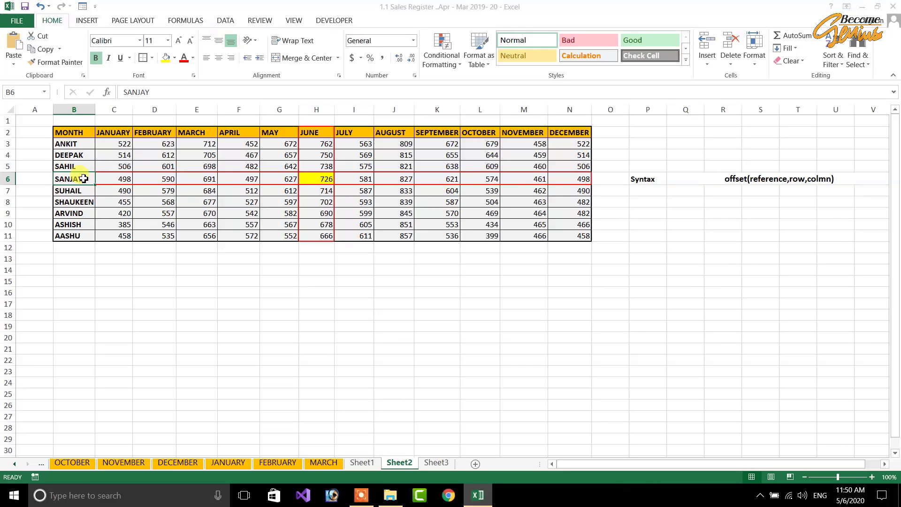
# - Trace row 6 across to the JUNE column and count the rows down from the header to the intersecting cell H6
pyautogui.moveTo(80, 178); pyautogui.dragTo(306, 178)
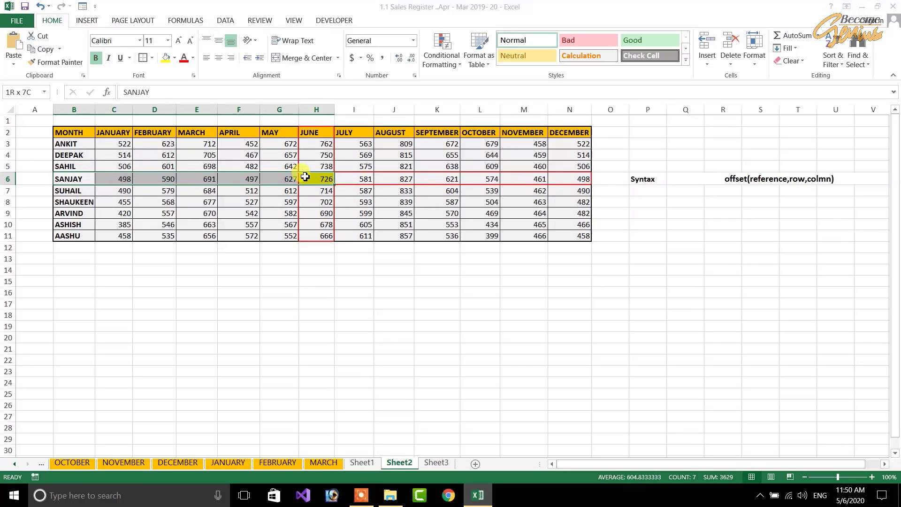
pyautogui.moveTo(314, 132); pyautogui.dragTo(314, 248)
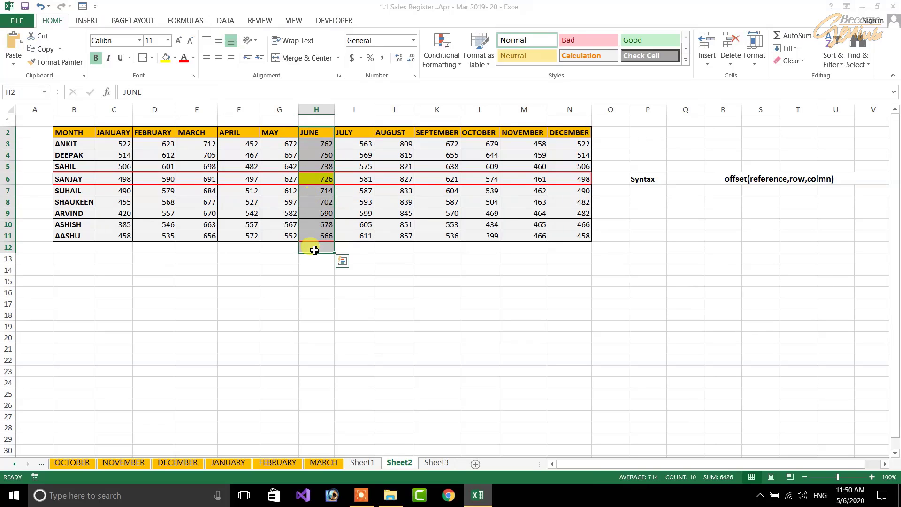
pyautogui.click(87, 183)
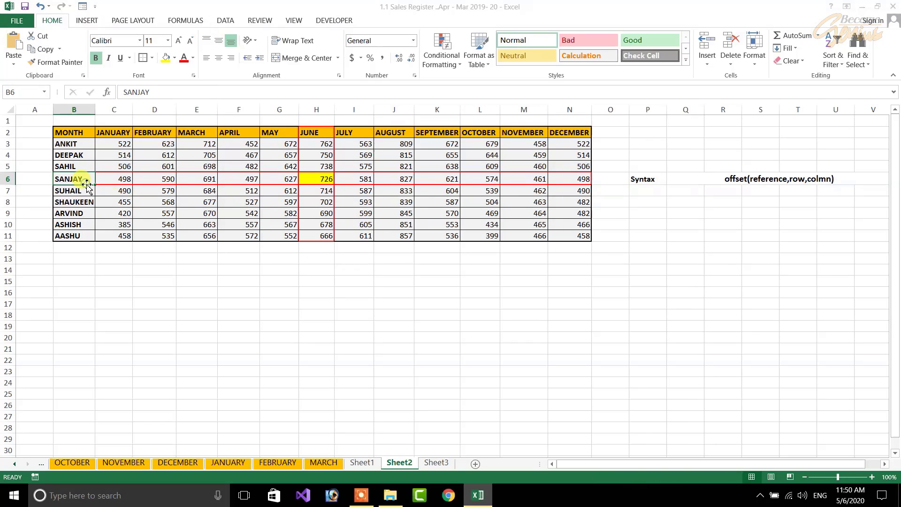
pyautogui.click(70, 144)
pyautogui.click(75, 155)
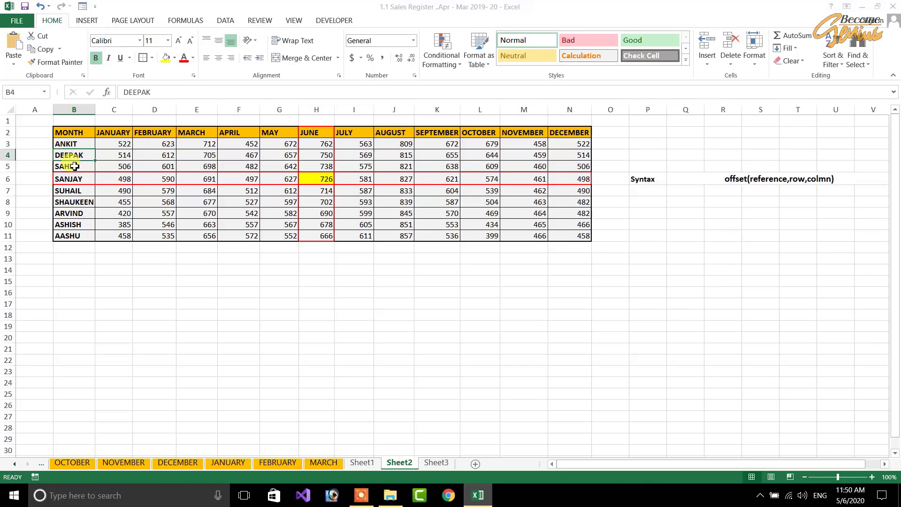
pyautogui.click(73, 167)
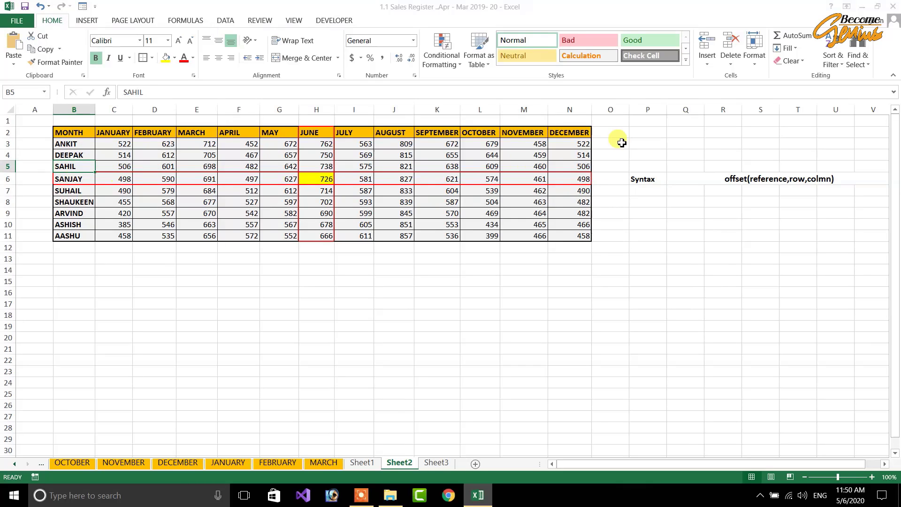
pyautogui.moveTo(97, 181); pyautogui.dragTo(315, 178)
pyautogui.moveTo(315, 148); pyautogui.dragTo(315, 180)
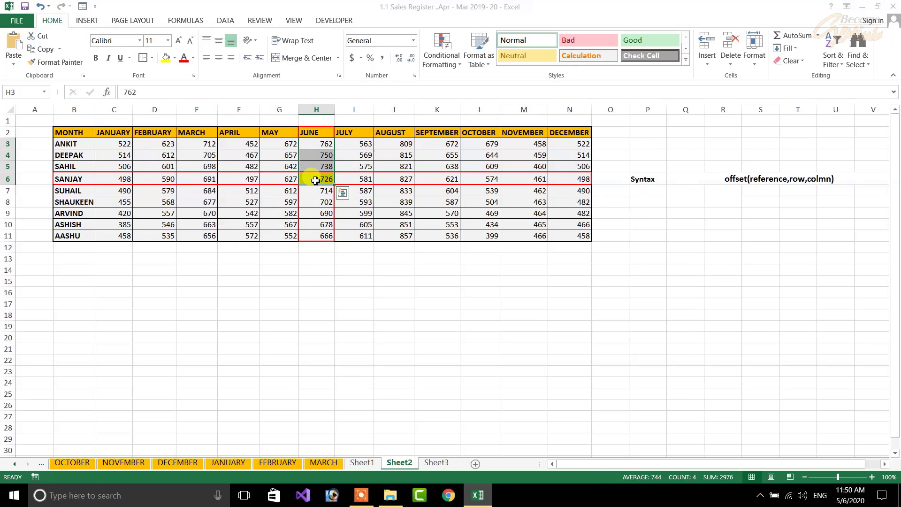
pyautogui.moveTo(88, 180); pyautogui.dragTo(314, 179)
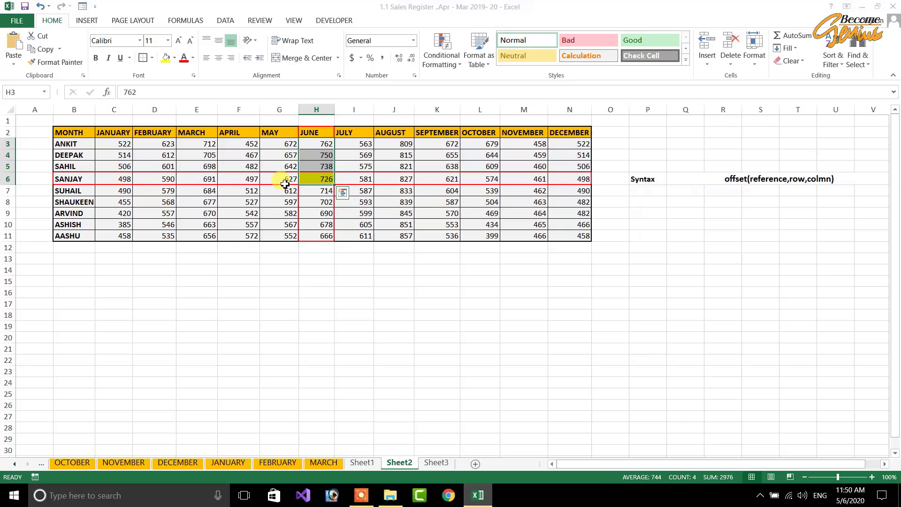
pyautogui.click(329, 179)
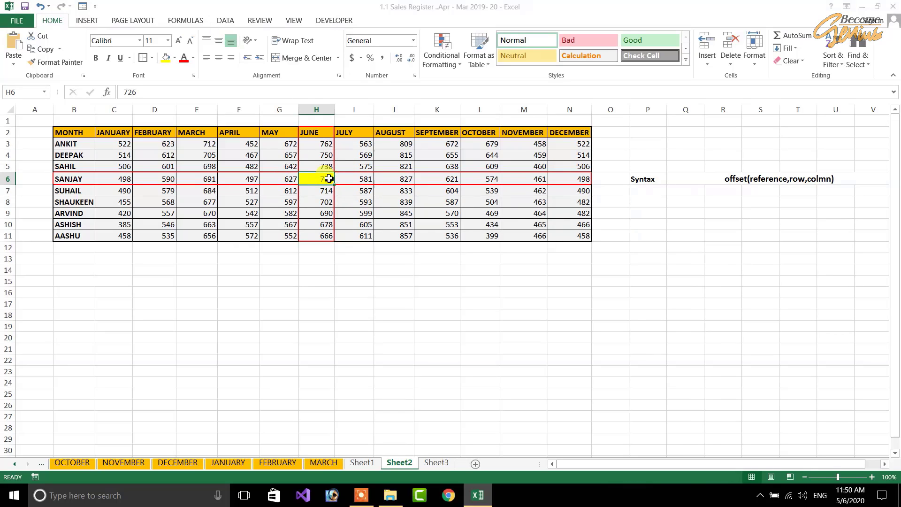
pyautogui.click(326, 133)
pyautogui.click(315, 179)
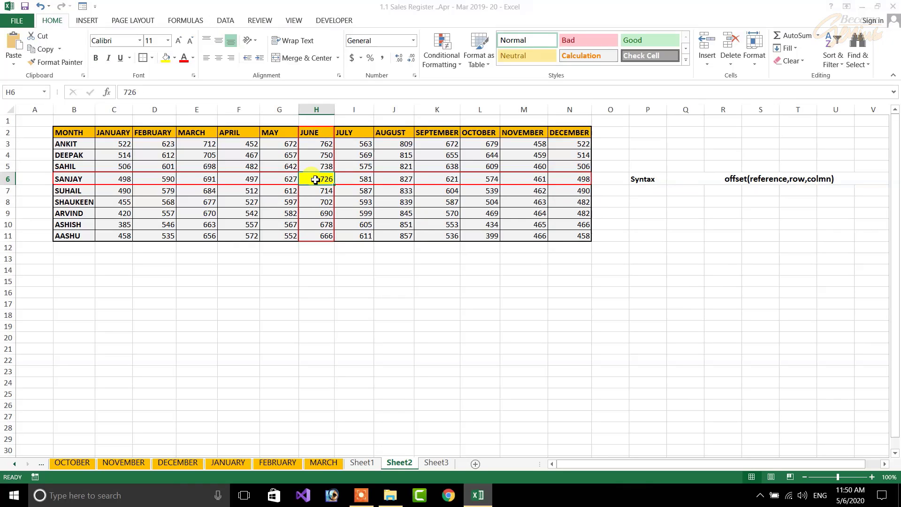
pyautogui.click(70, 144)
pyautogui.moveTo(70, 155); pyautogui.dragTo(70, 166)
pyautogui.click(70, 166)
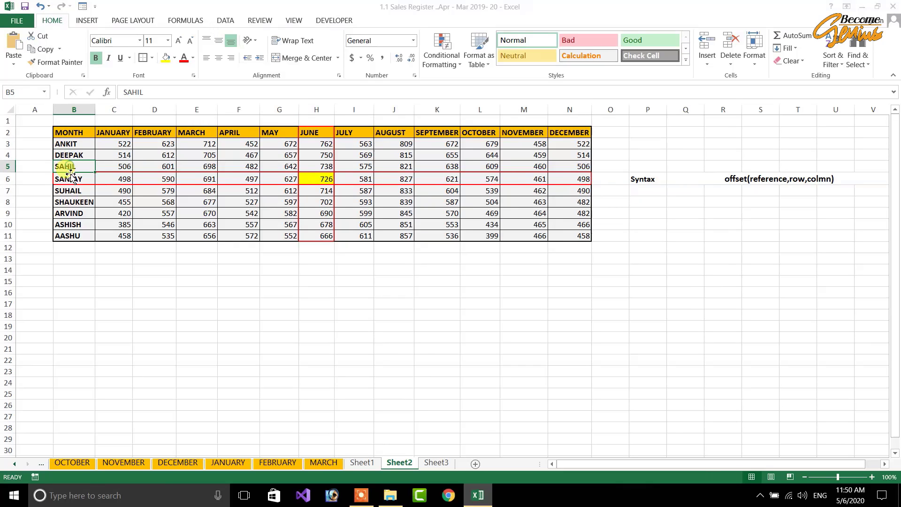
pyautogui.click(70, 178)
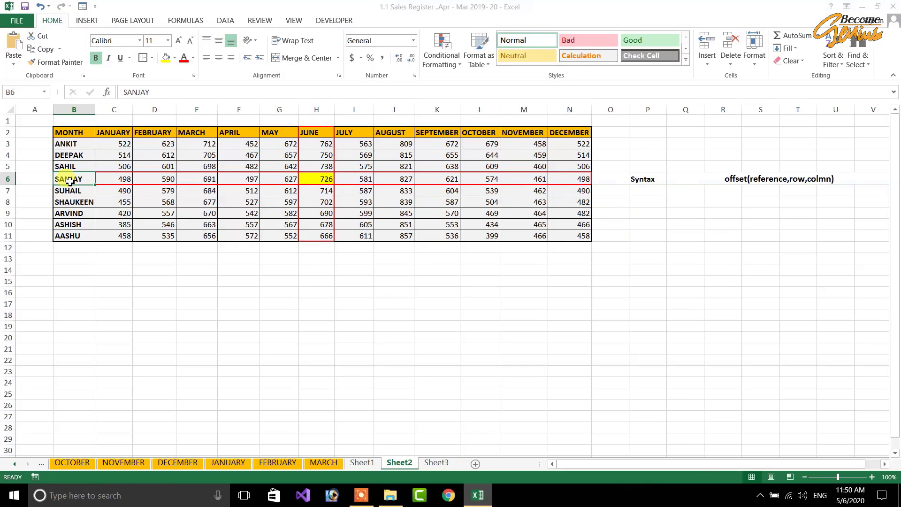
pyautogui.click(318, 181)
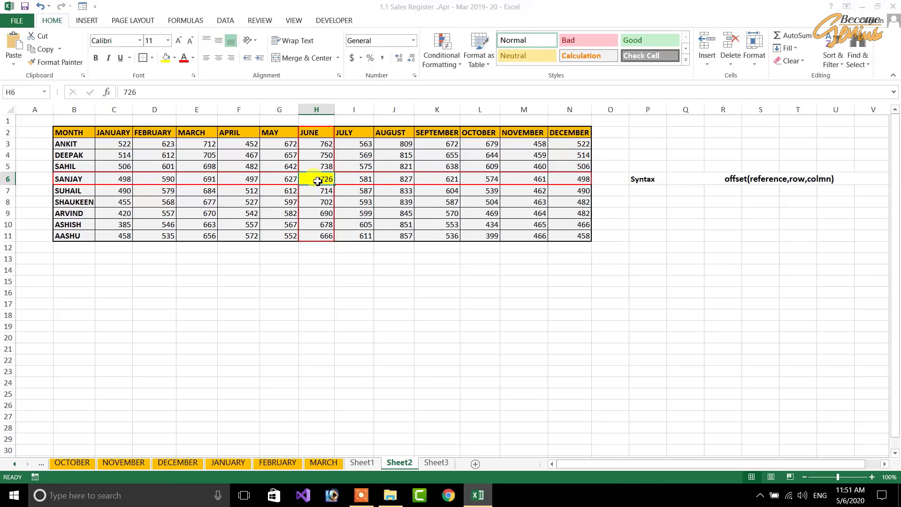
# - Enter the formula =OFFSET(B2,4,6) in cell I16, using the MONTH header cell as the reference
pyautogui.click(348, 294)
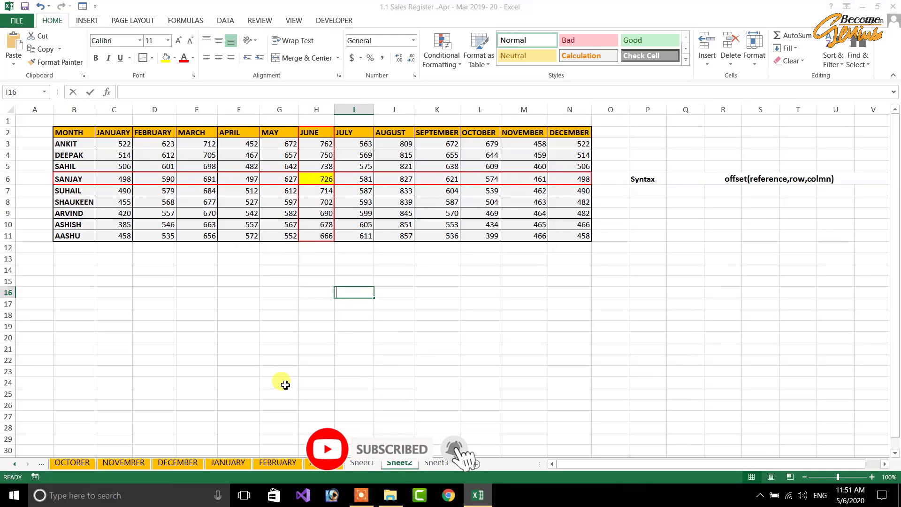
pyautogui.write('=offset')
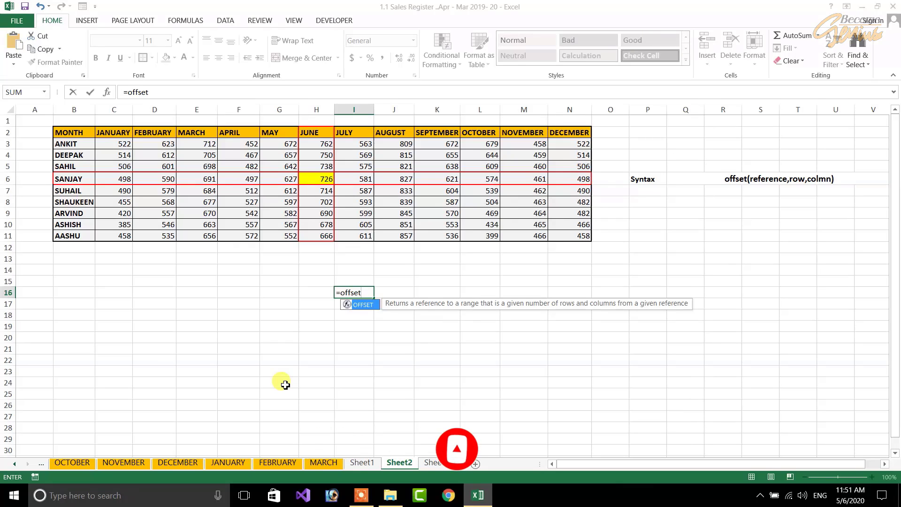
pyautogui.write('(')
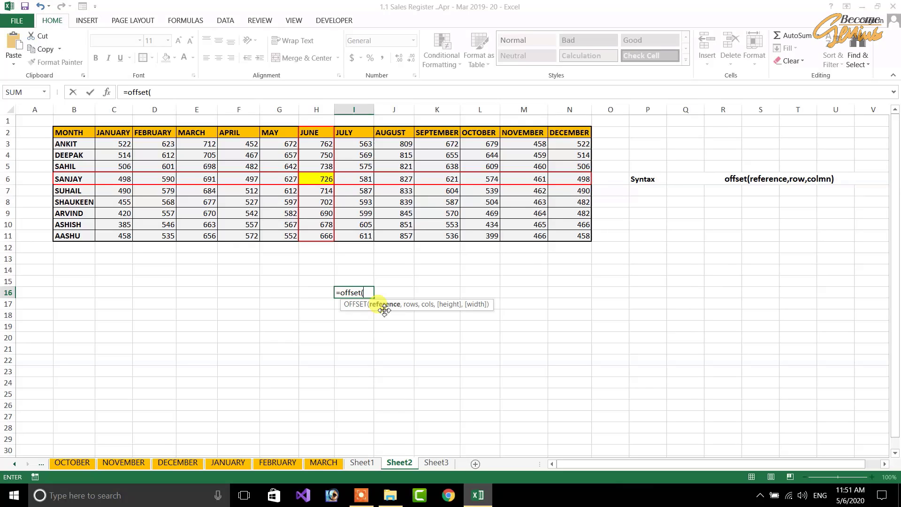
pyautogui.click(80, 132)
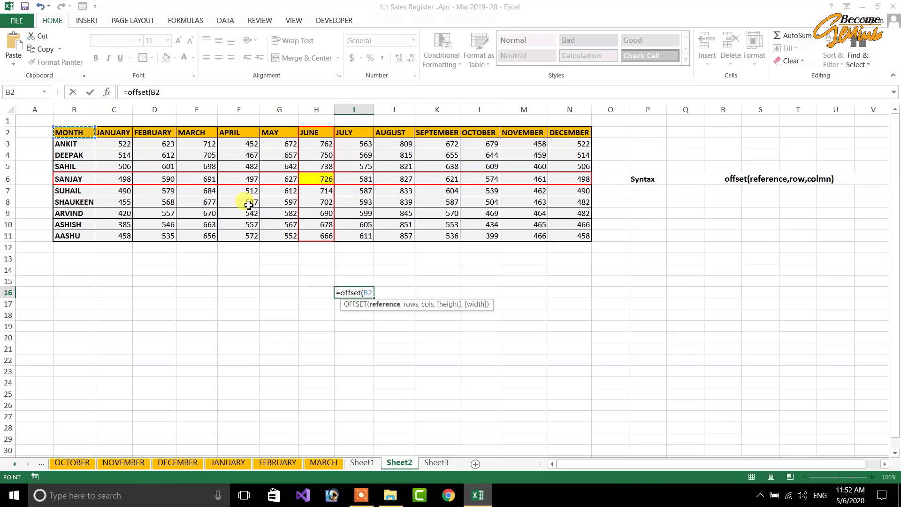
pyautogui.write(',4')
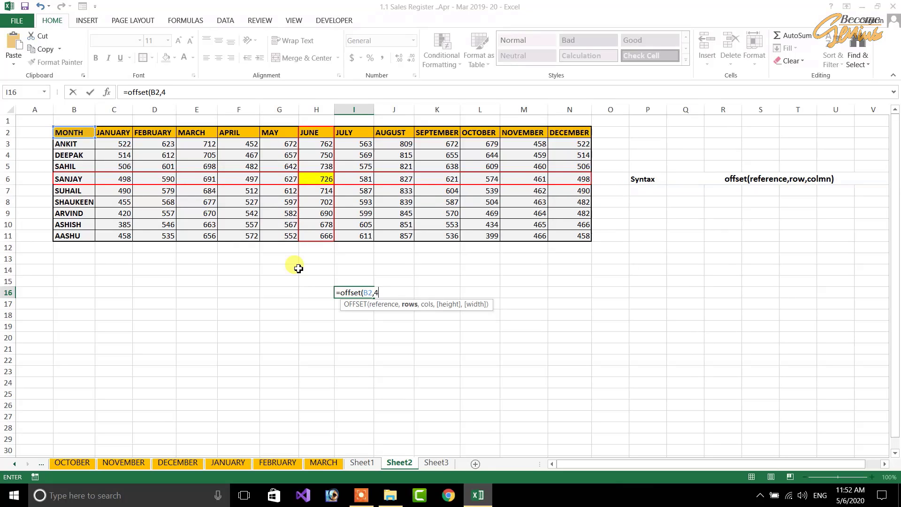
pyautogui.write(',')
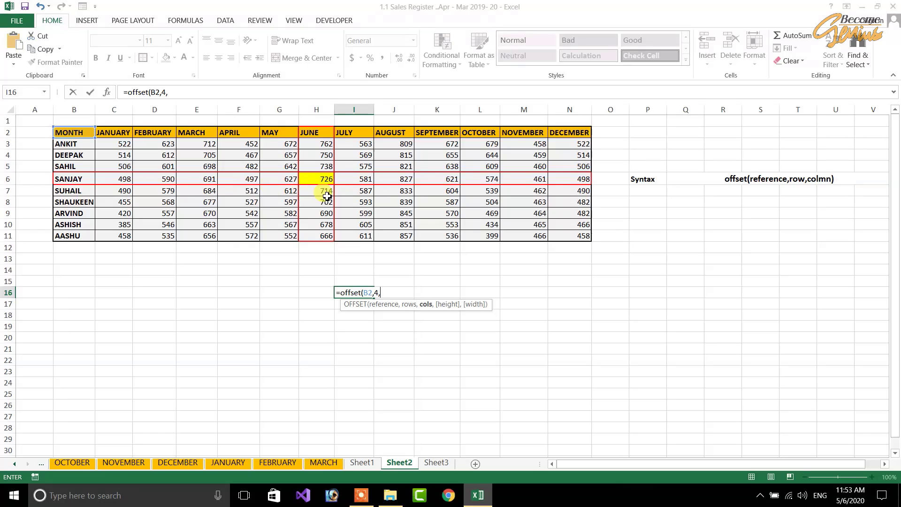
pyautogui.write('6')
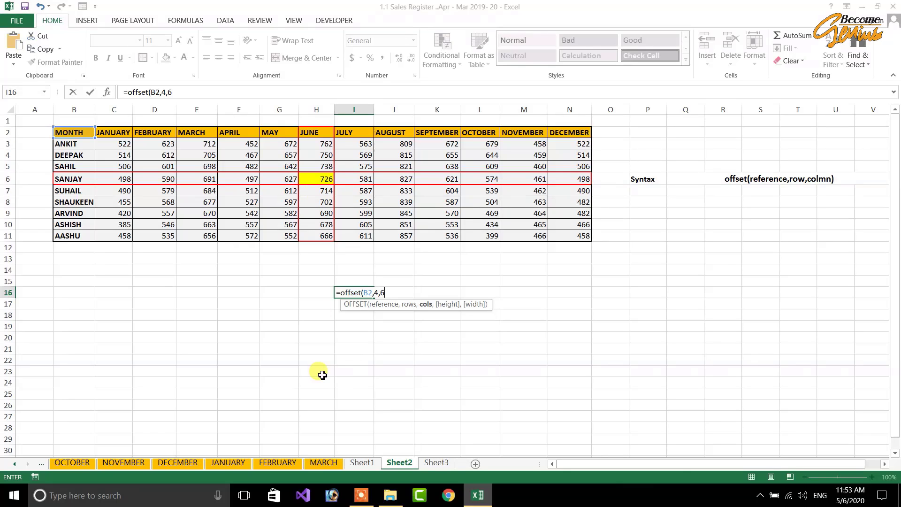
pyautogui.write(')')
pyautogui.press('Return')
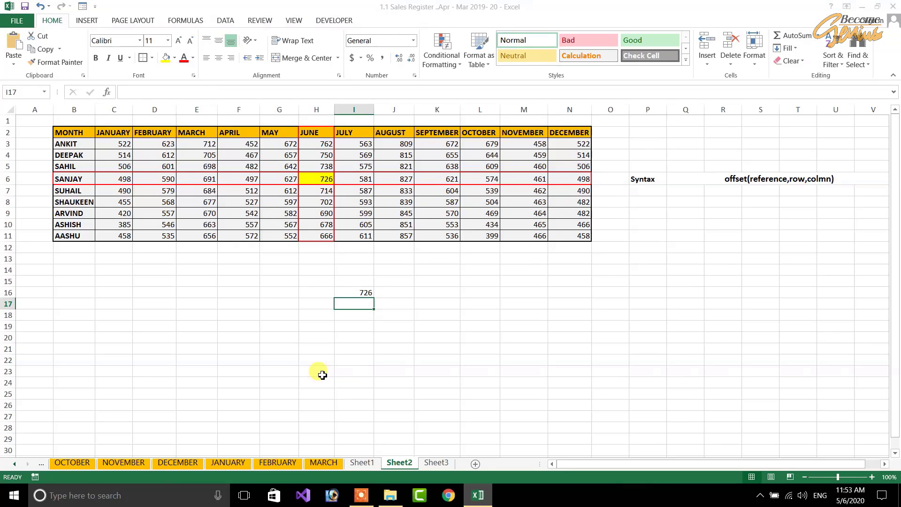
# - Compare the highlighted JUNE figure in H6 with the OFFSET formula's result in I16
pyautogui.click(322, 179)
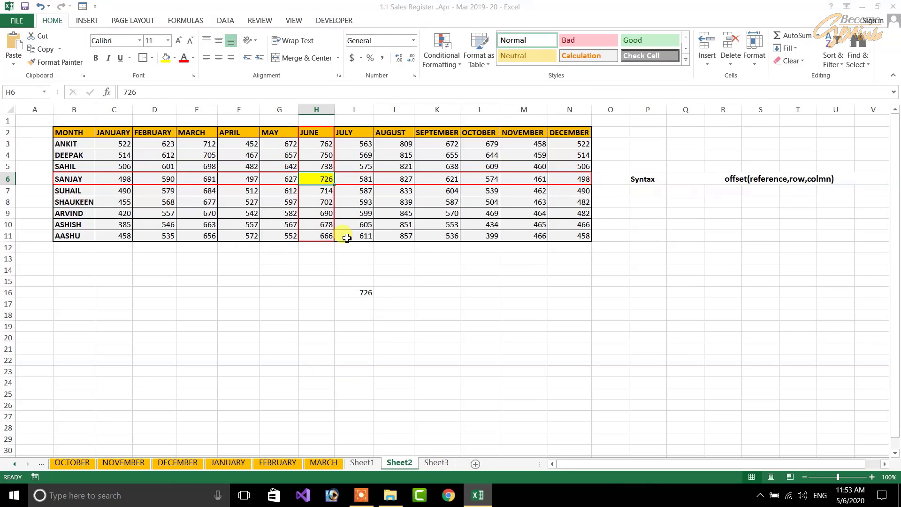
pyautogui.click(365, 295)
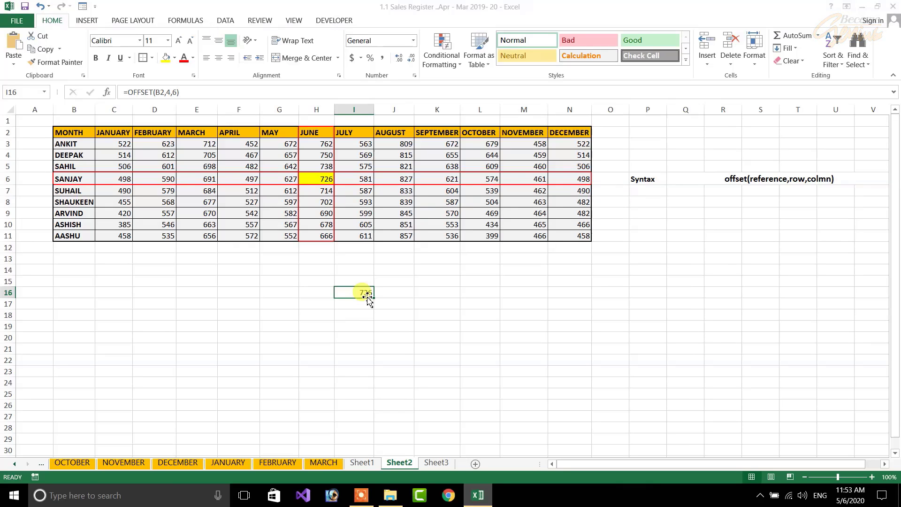
pyautogui.press('alt')
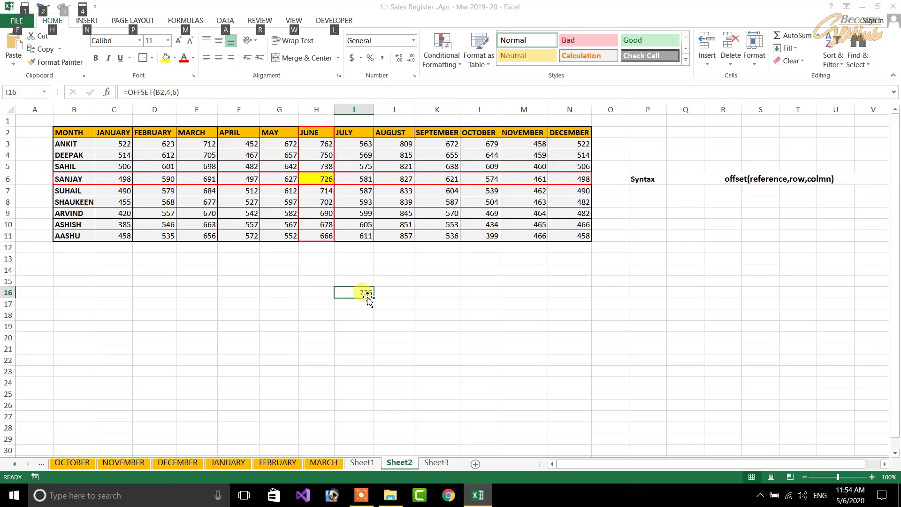